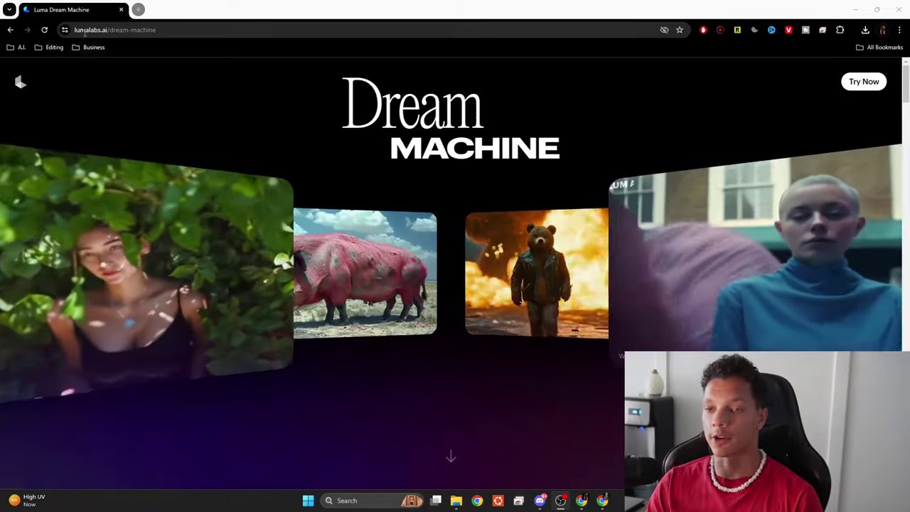
Step: Go from the Luma Dream Machine landing page to its creation page via Try Now
{"action": "left_click", "coordinate": [85, 30]}
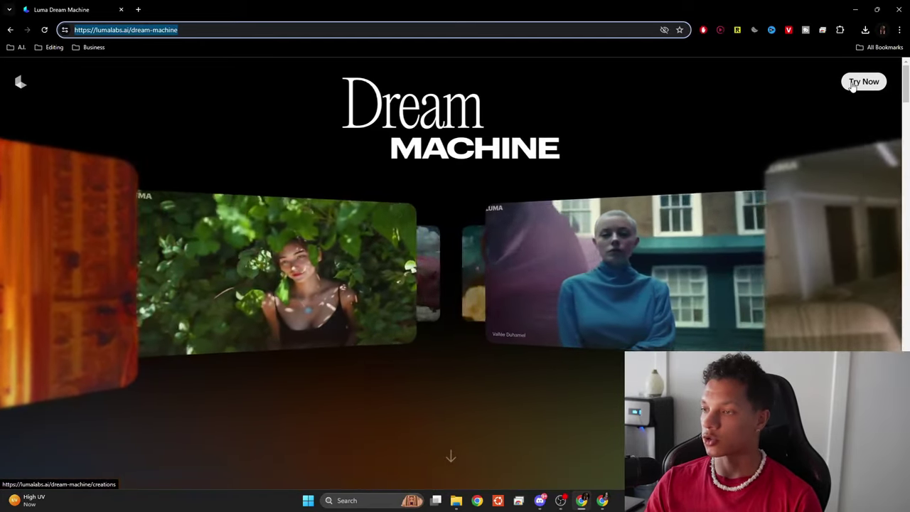
{"action": "left_click", "coordinate": [861, 81]}
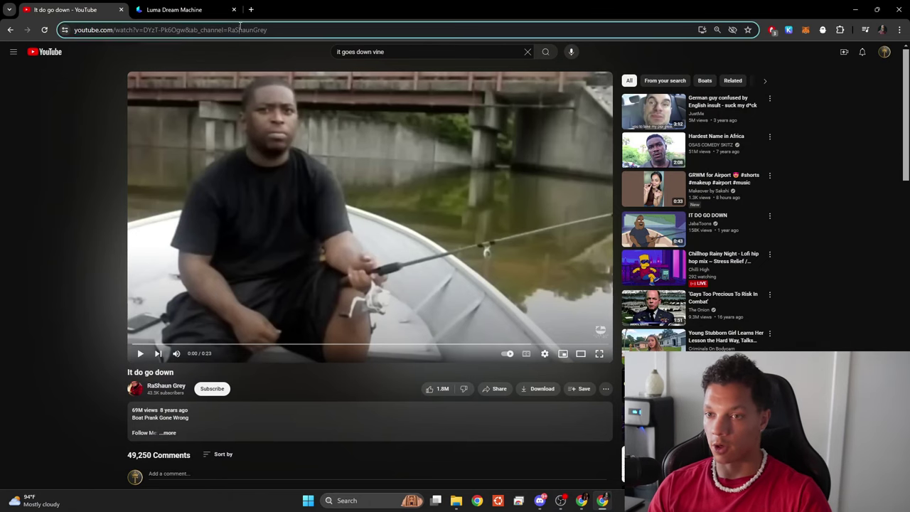
Step: Select the 'It do go down' video's URL in the YouTube address bar
{"action": "left_click", "coordinate": [240, 27]}
{"action": "key", "text": "ctrl+c"}
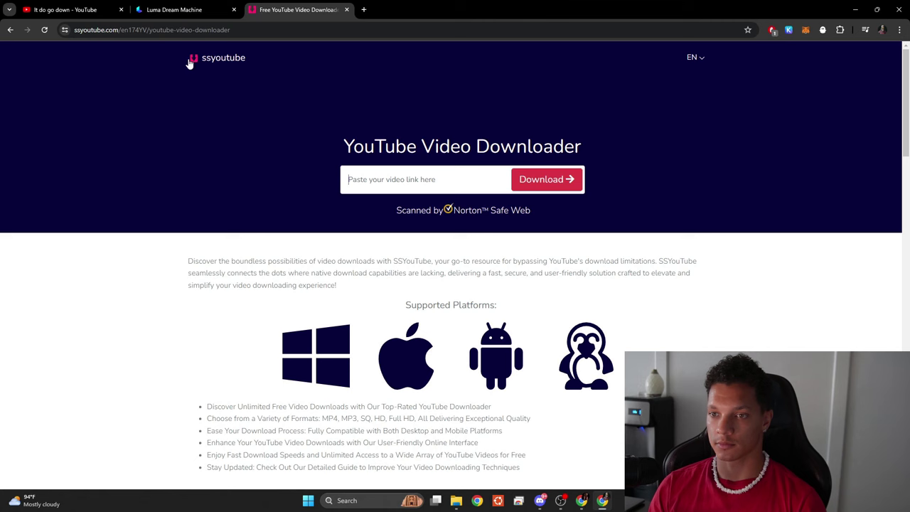
Step: Paste the video link into ssyoutube for download options, then return to Luma Dream Machine
{"action": "left_click", "coordinate": [408, 187]}
{"action": "key", "text": "ctrl+v"}
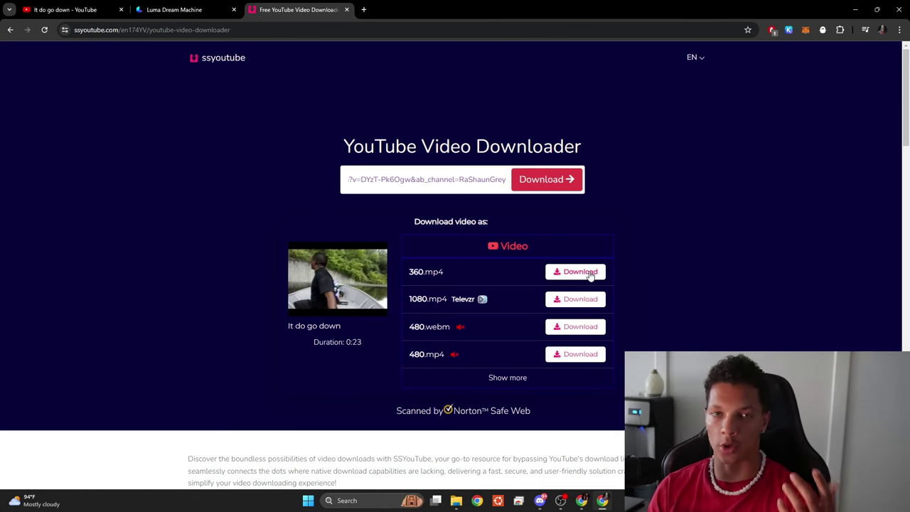
{"action": "left_click", "coordinate": [174, 9]}
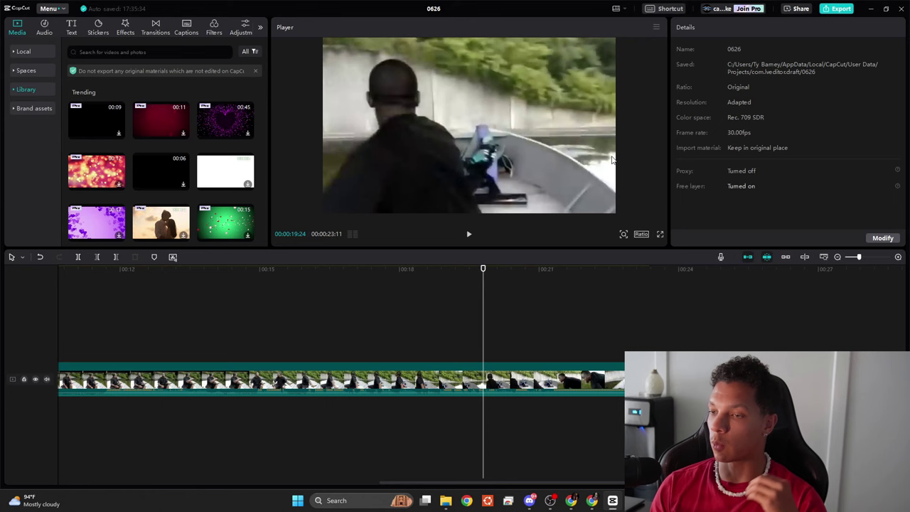
{"action": "left_click", "coordinate": [656, 29]}
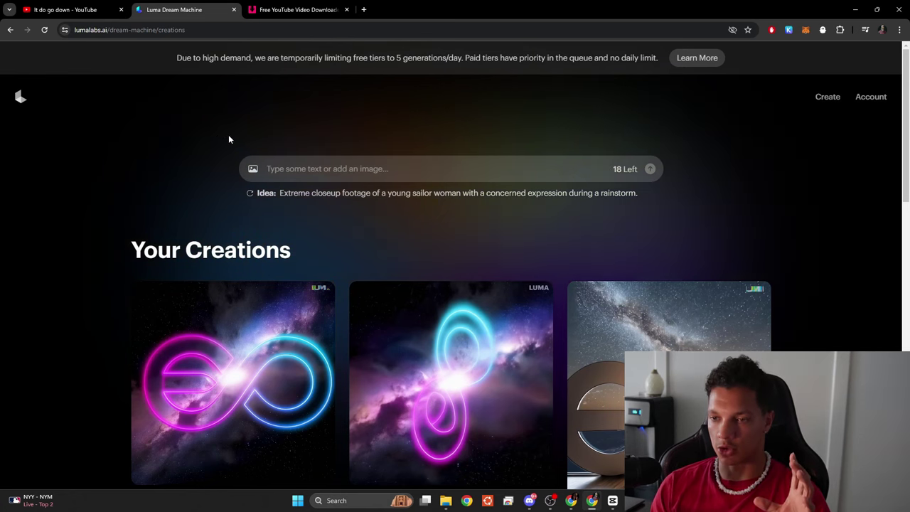
Step: Queue a generation from the boat still with the prompt 'A man in a boat getting grabbed by tentacles'
{"action": "left_click", "coordinate": [250, 171]}
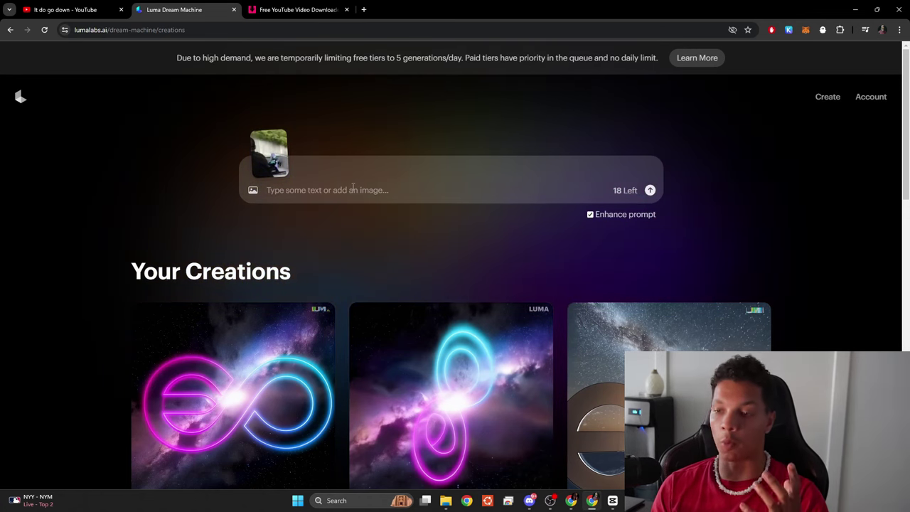
{"action": "type", "text": "A man in a boat getting grabbed by tentacles"}
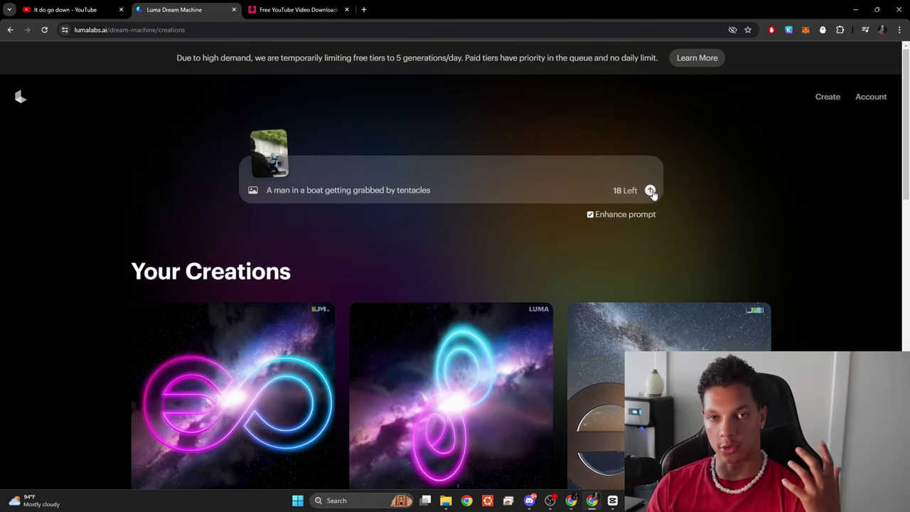
{"action": "left_click", "coordinate": [649, 191]}
{"action": "left_click_drag", "start_coordinate": [177, 62], "coordinate": [374, 71]}
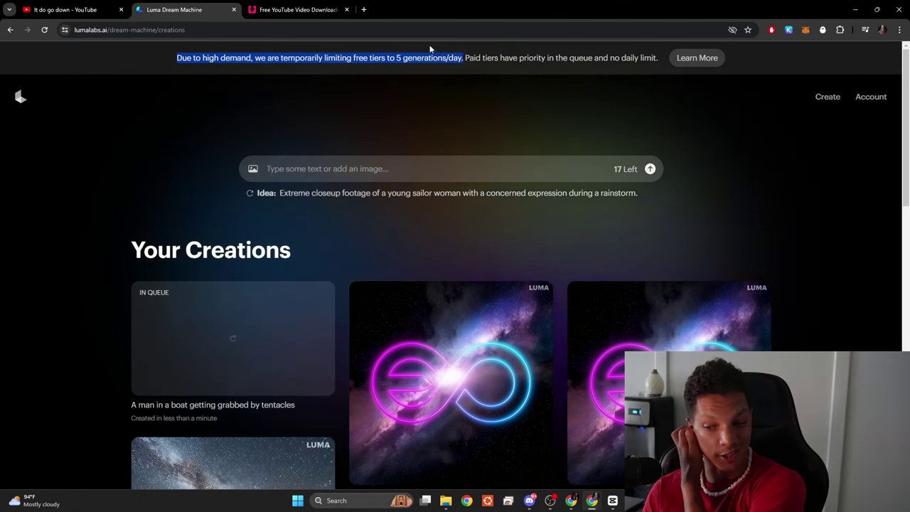
Step: Review the 'Man on a boat, going down a big waterfall' creation, then return to the creations list
{"action": "left_click", "coordinate": [420, 91]}
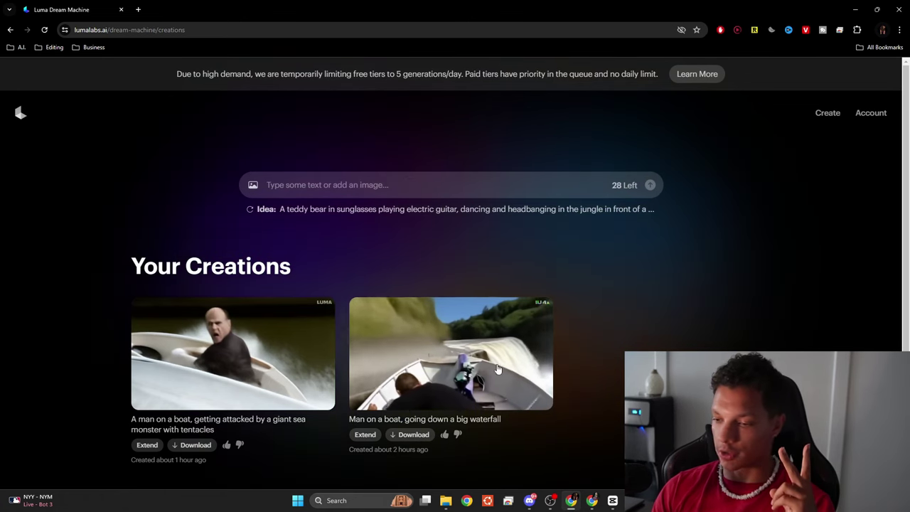
{"action": "left_click", "coordinate": [498, 369]}
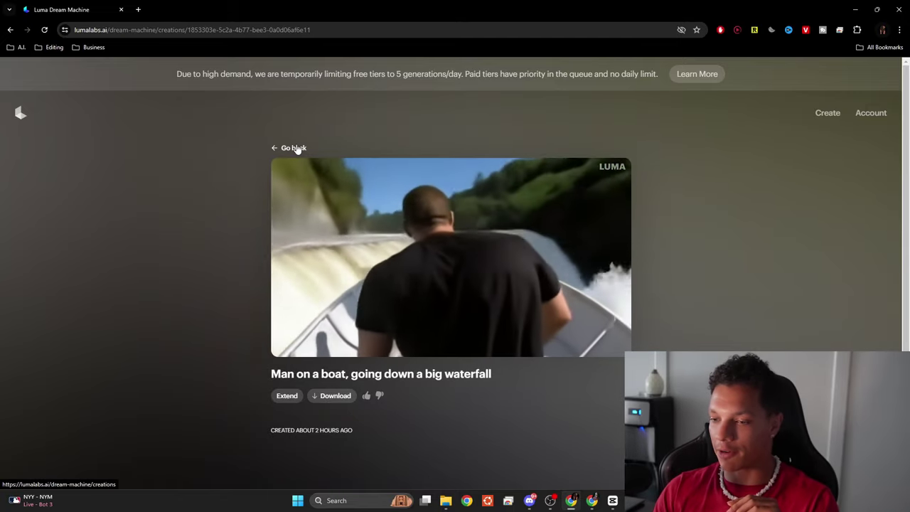
{"action": "left_click", "coordinate": [294, 148]}
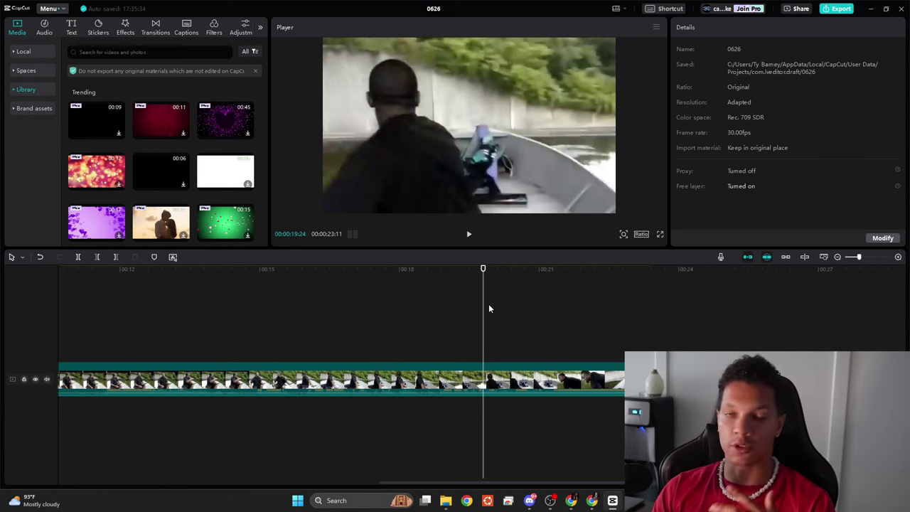
Step: Overlay the waterfall clip above the original at 00:19 and trim it to end at 00:23:11
{"action": "left_click_drag", "start_coordinate": [225, 110], "coordinate": [479, 337]}
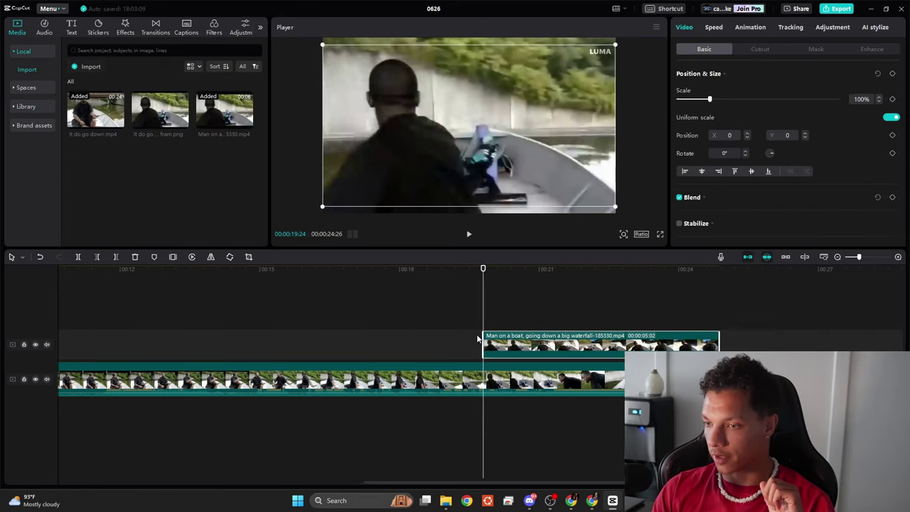
{"action": "left_click_drag", "start_coordinate": [483, 280], "coordinate": [524, 314]}
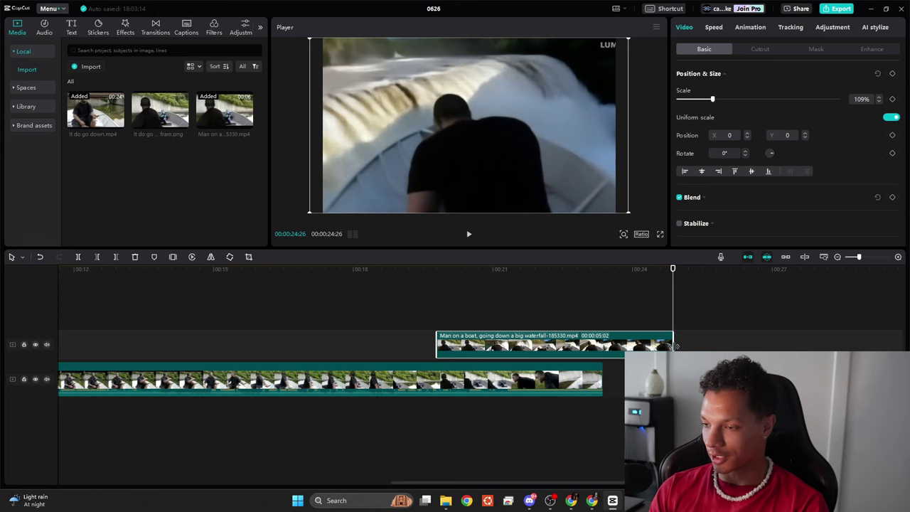
{"action": "left_click_drag", "start_coordinate": [671, 346], "coordinate": [603, 346]}
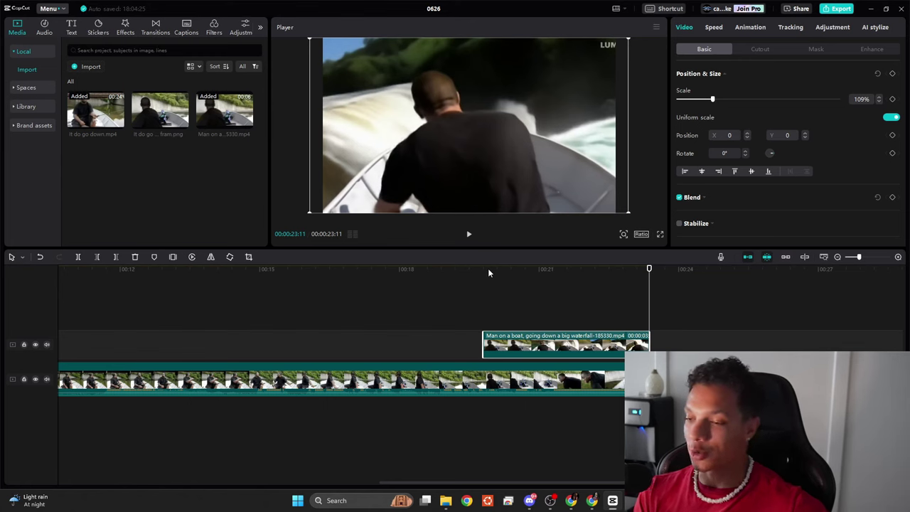
{"action": "left_click_drag", "start_coordinate": [488, 272], "coordinate": [447, 272]}
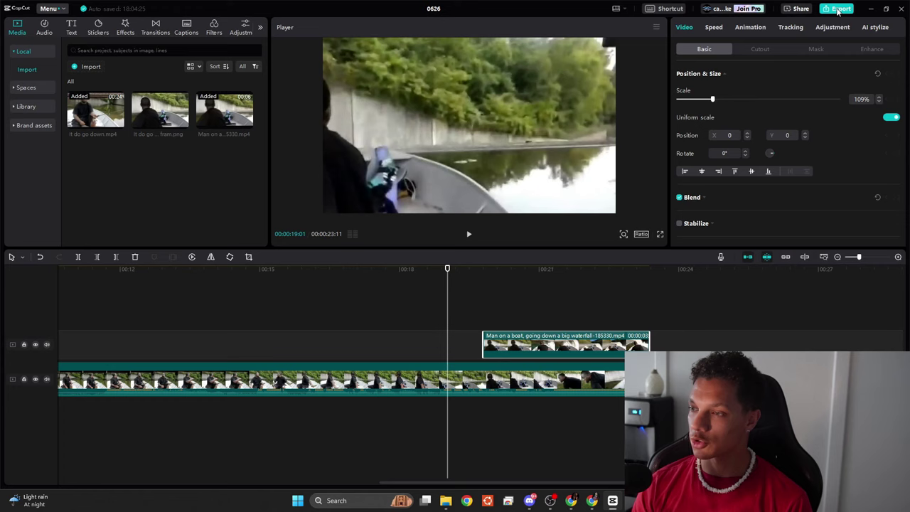
Step: Export the combined boat and waterfall edit from CapCut
{"action": "left_click", "coordinate": [838, 9]}
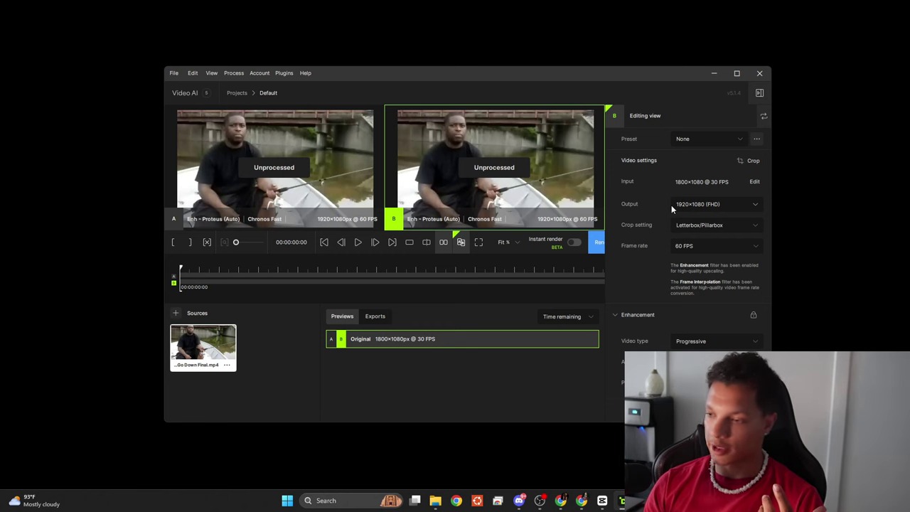
Step: Choose 60 FPS as the output frame rate in Topaz Video AI
{"action": "left_click", "coordinate": [701, 245]}
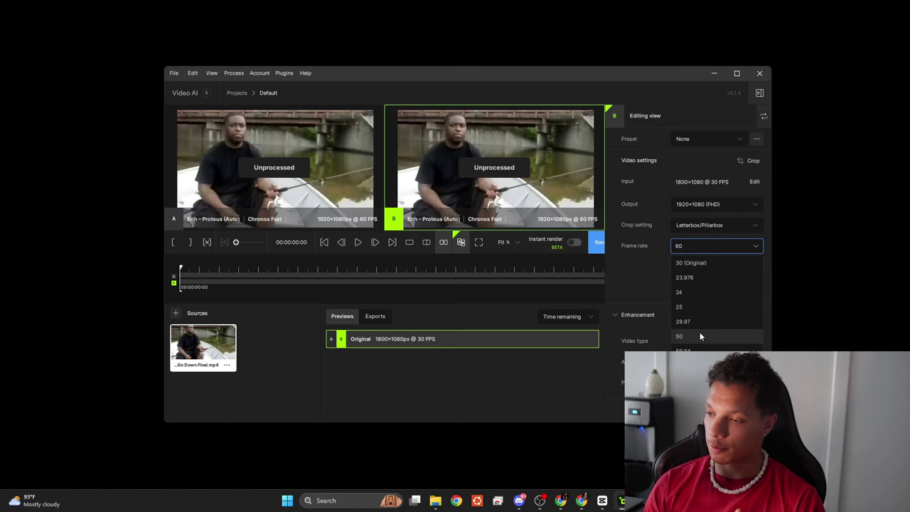
{"action": "scroll", "coordinate": [648, 211], "scroll_direction": "down", "scroll_amount": 2}
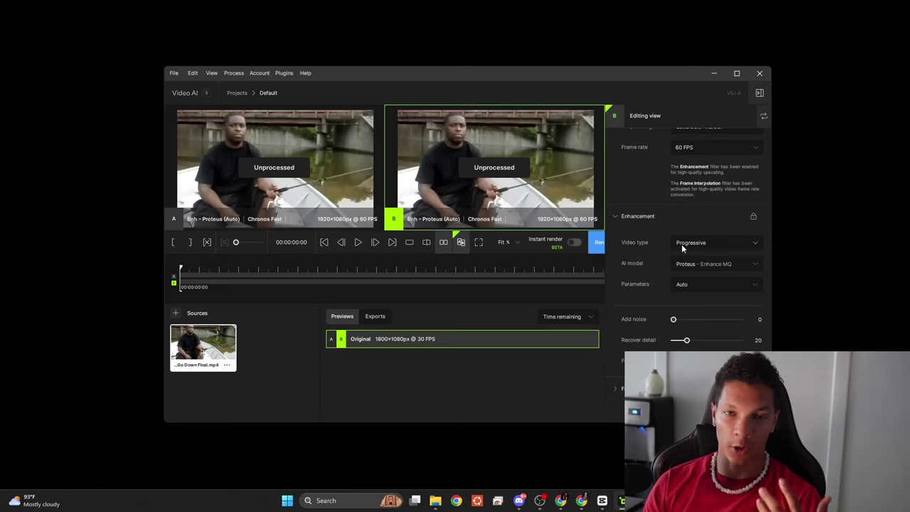
{"action": "scroll", "coordinate": [681, 244], "scroll_direction": "down", "scroll_amount": 1}
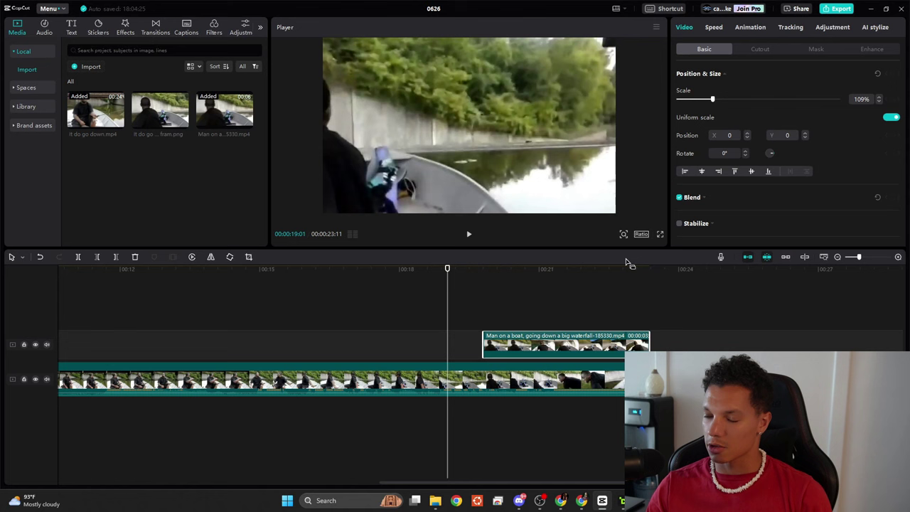
Step: Switch to 9:16, replace the clips with It Do Go Down Final Topaz 2.mp4, enlarged slightly
{"action": "left_click", "coordinate": [641, 234]}
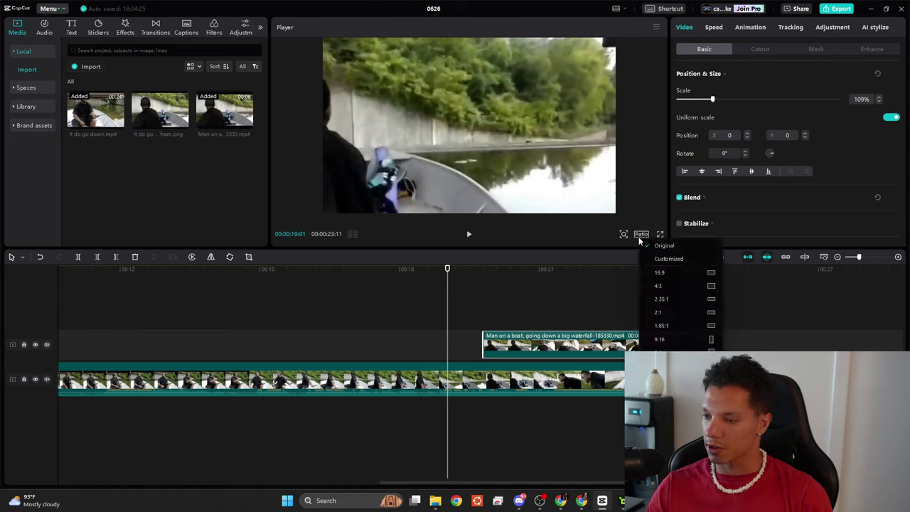
{"action": "left_click", "coordinate": [675, 339]}
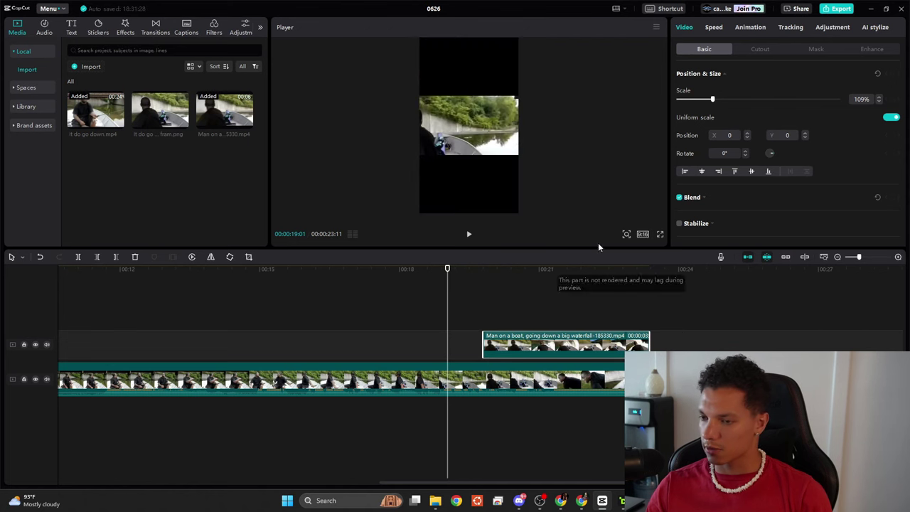
{"action": "key", "text": "ctrl+a"}
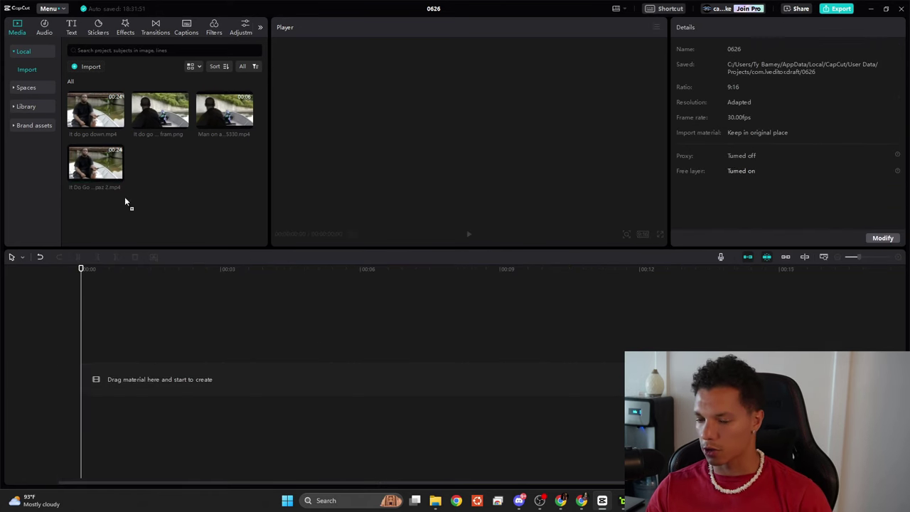
{"action": "left_click_drag", "start_coordinate": [114, 177], "coordinate": [90, 386]}
{"action": "left_click_drag", "start_coordinate": [518, 153], "coordinate": [524, 157]}
{"action": "left_click", "coordinate": [584, 179]}
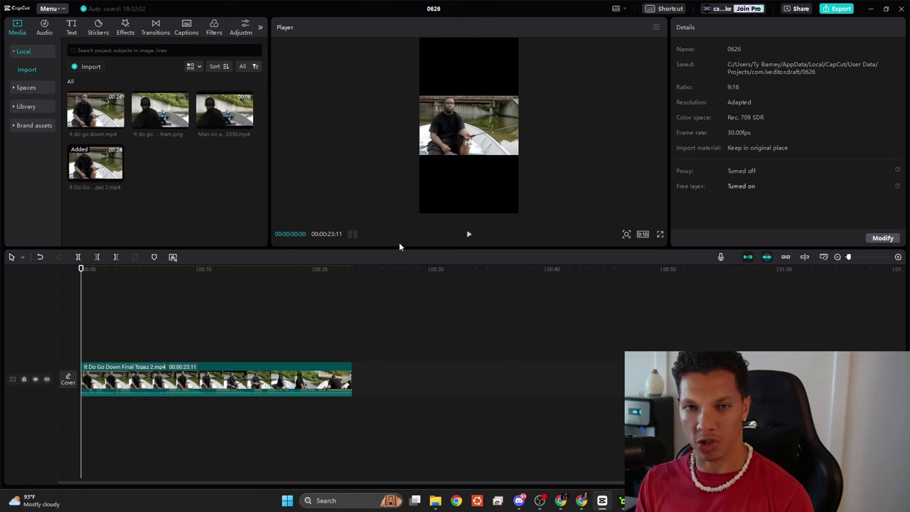
Step: Add a Default text clip over the video and type the caption 'THEY FOUND THE REST OF…' on two lines
{"action": "left_click", "coordinate": [71, 27]}
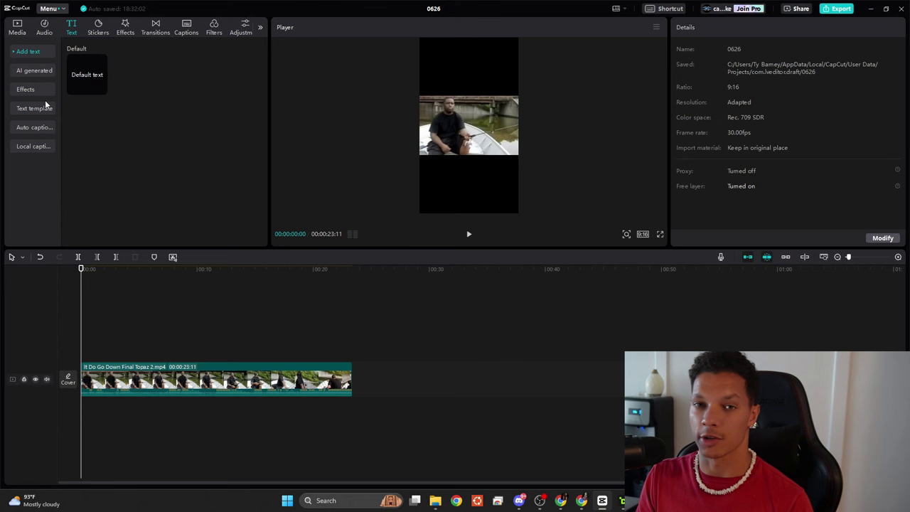
{"action": "left_click_drag", "start_coordinate": [87, 75], "coordinate": [85, 355]}
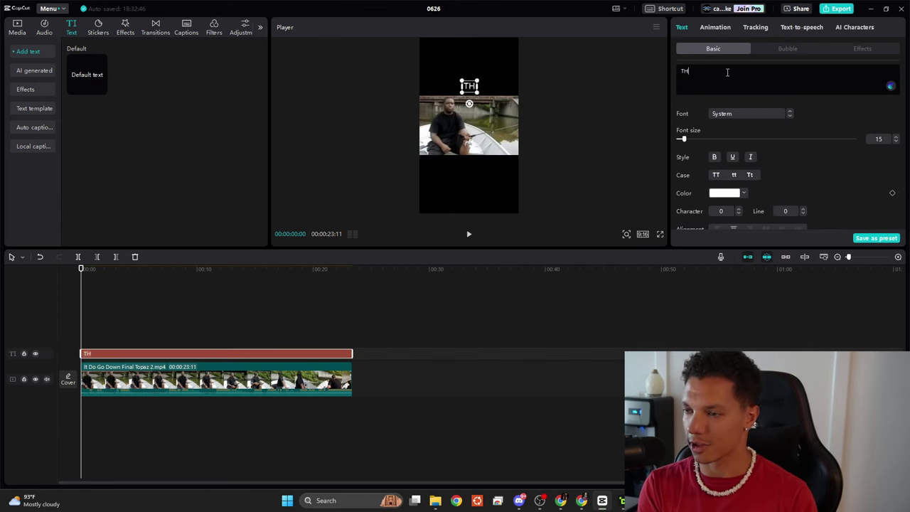
{"action": "type", "text": "D THE REST"}
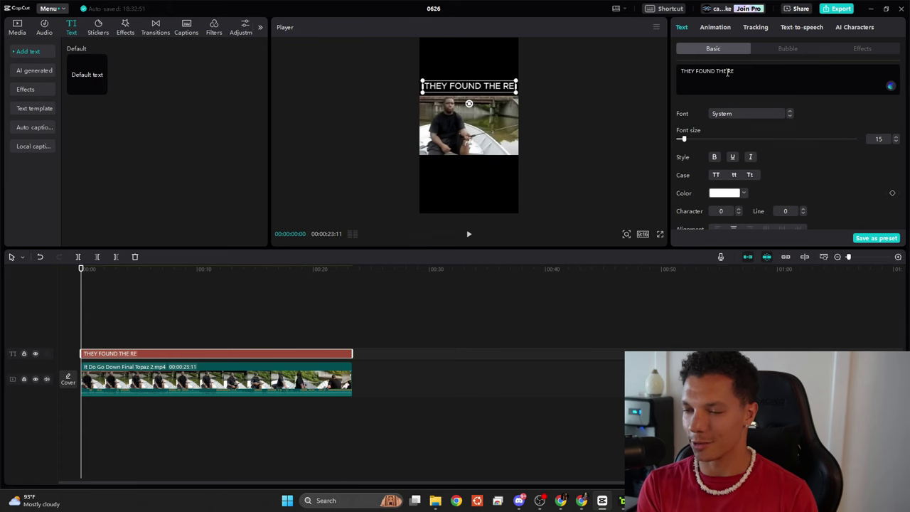
{"action": "key", "text": "Return"}
{"action": "type", "text": "OF THE VIDEO!"}
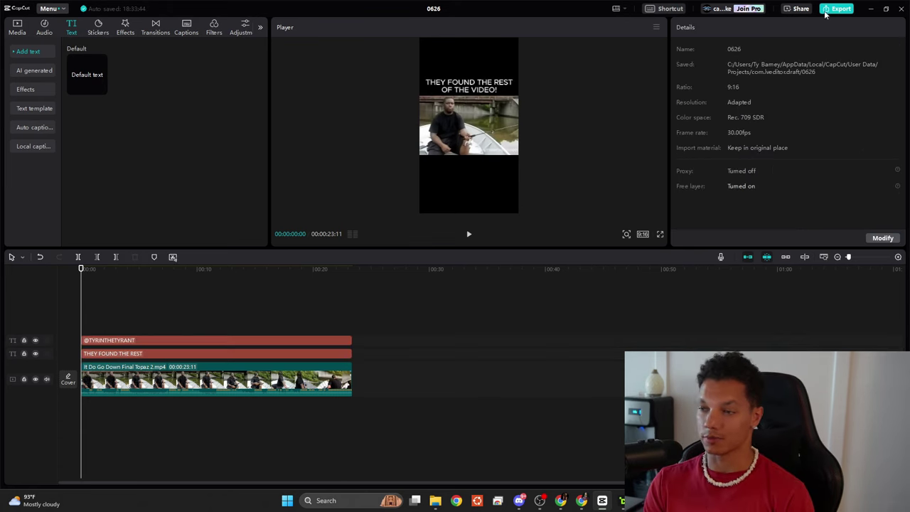